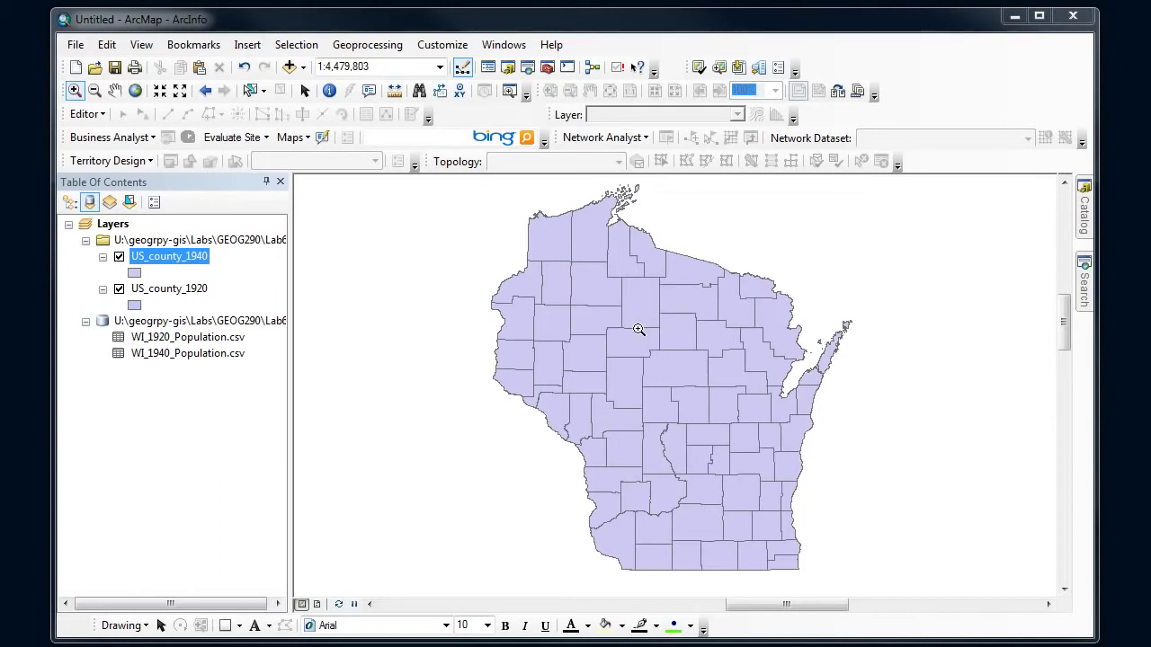
right_click(199, 260)
click(246, 305)
drag(495, 138, 441, 153)
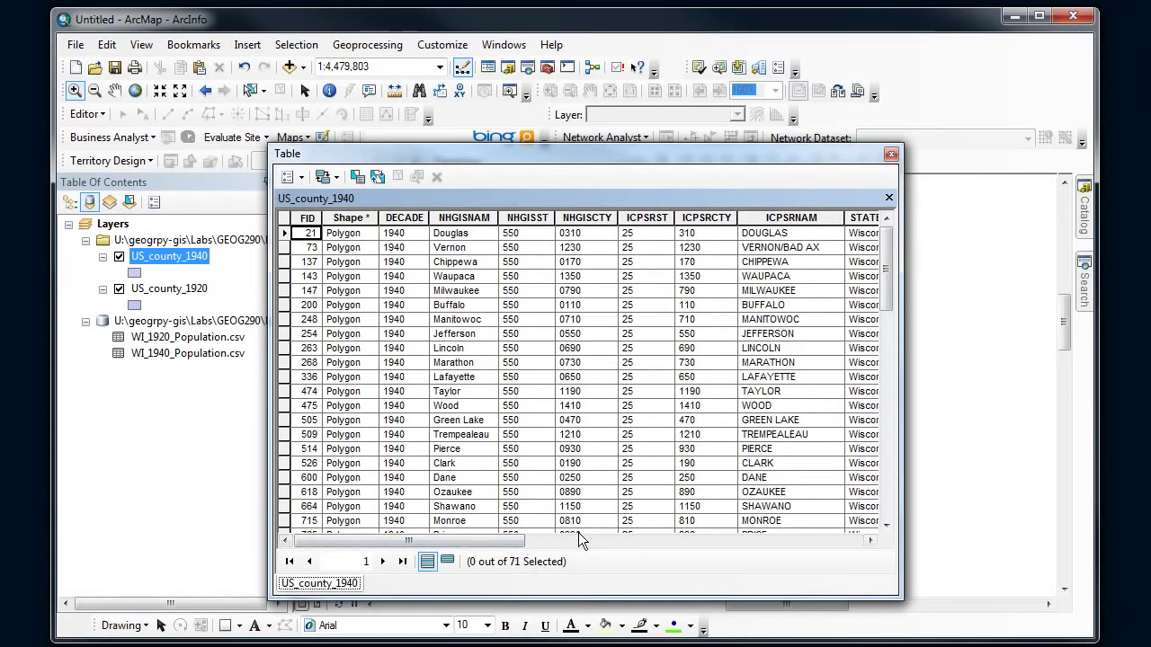
click(624, 542)
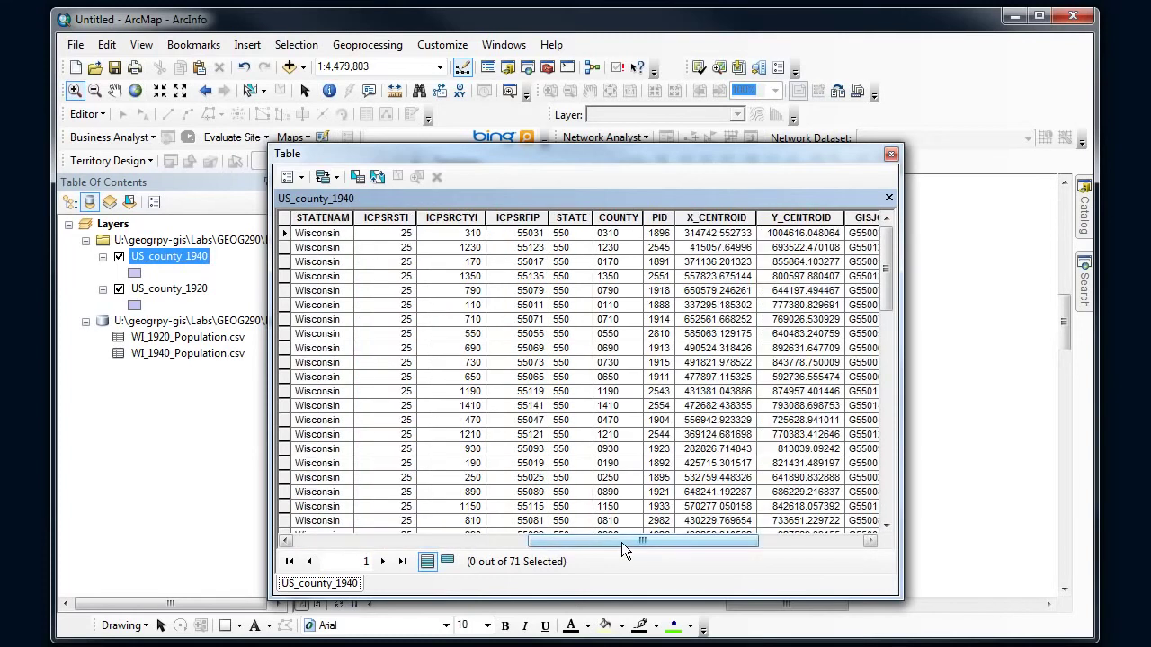
drag(623, 543, 719, 542)
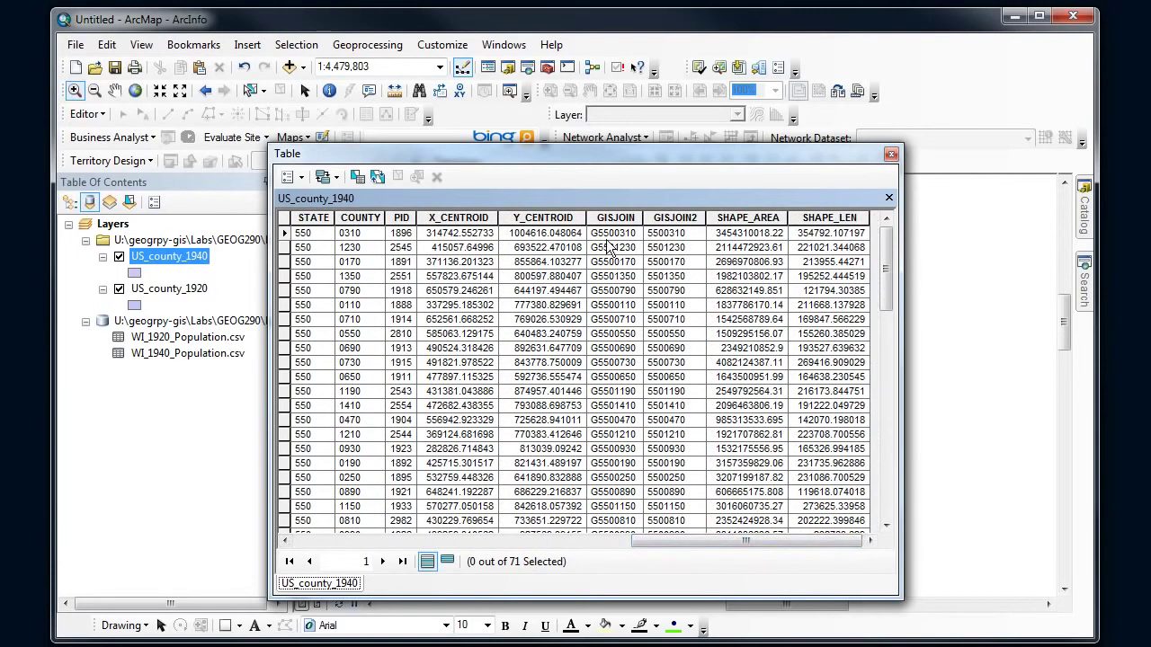
click(635, 219)
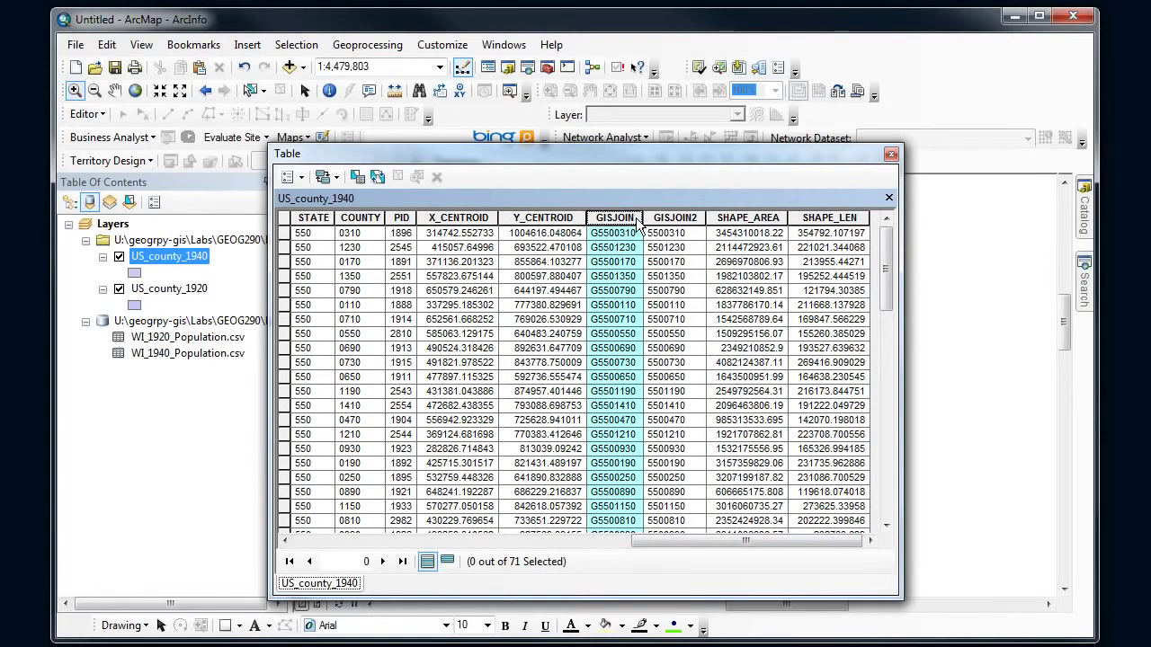
right_click(179, 354)
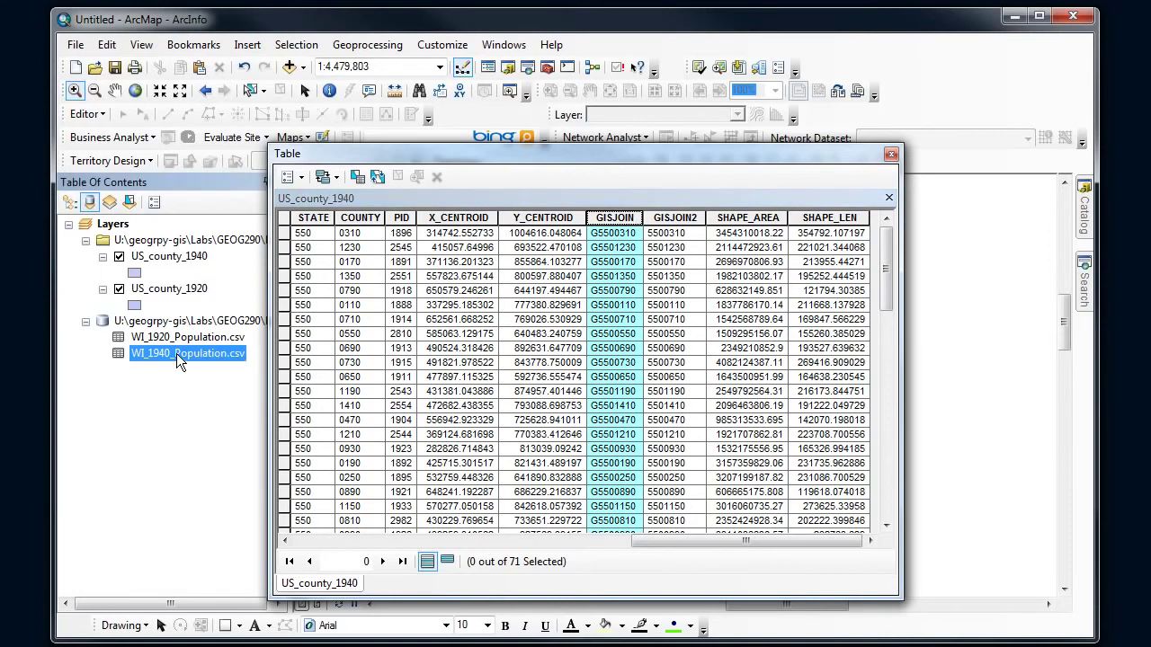
click(193, 363)
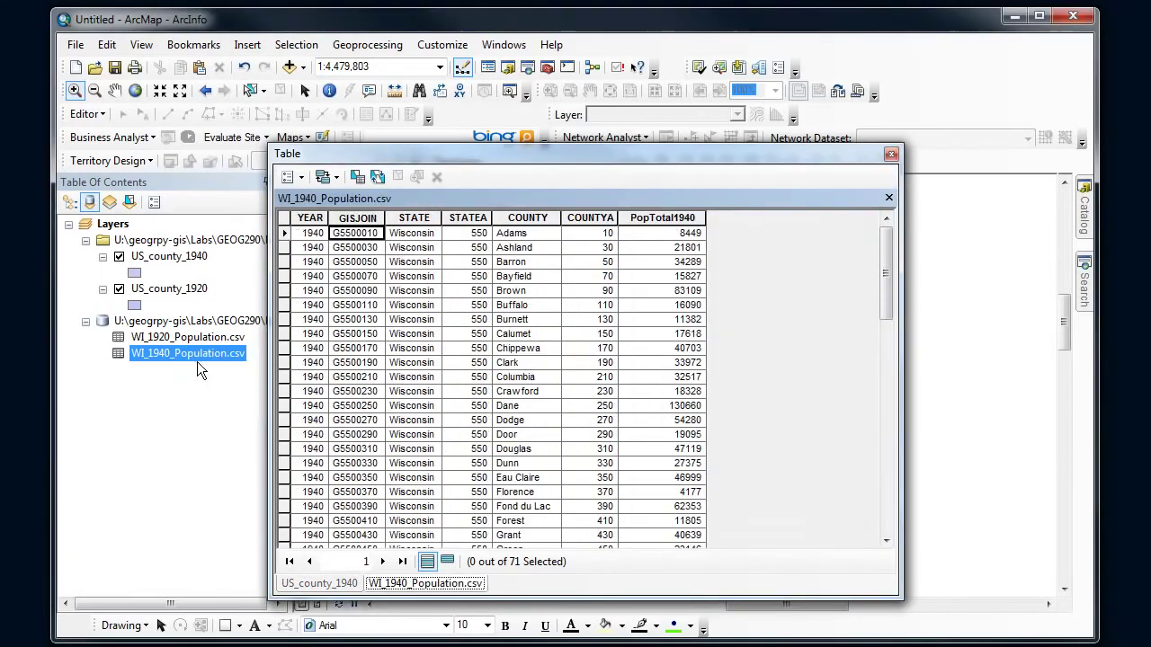
drag(498, 158, 528, 161)
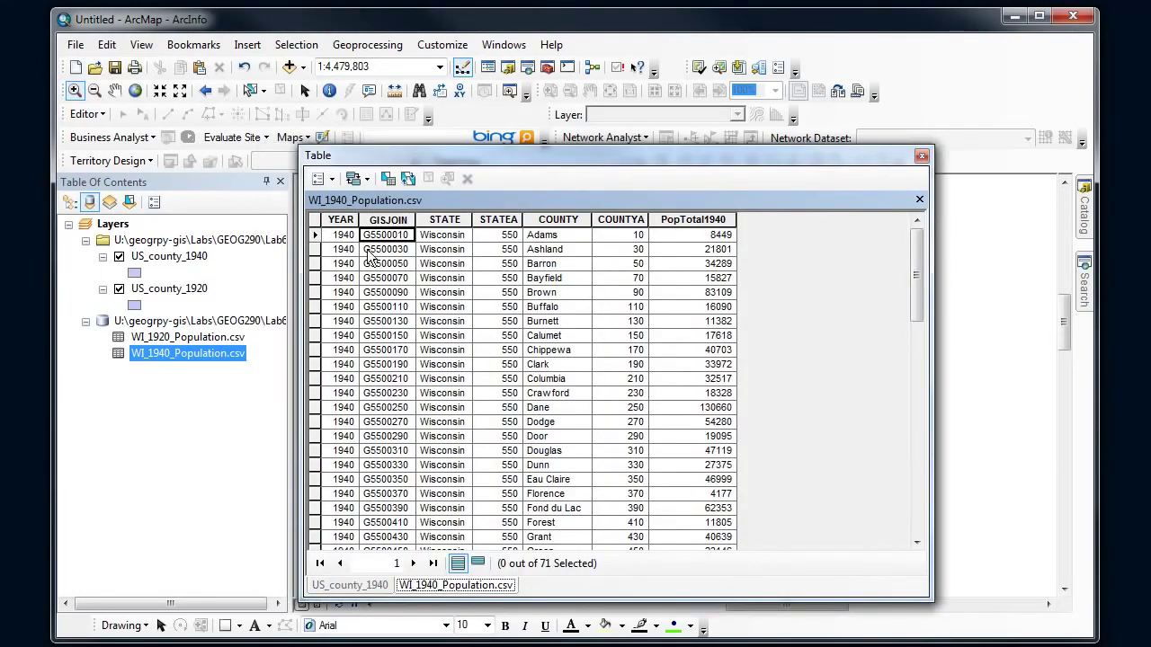
click(378, 218)
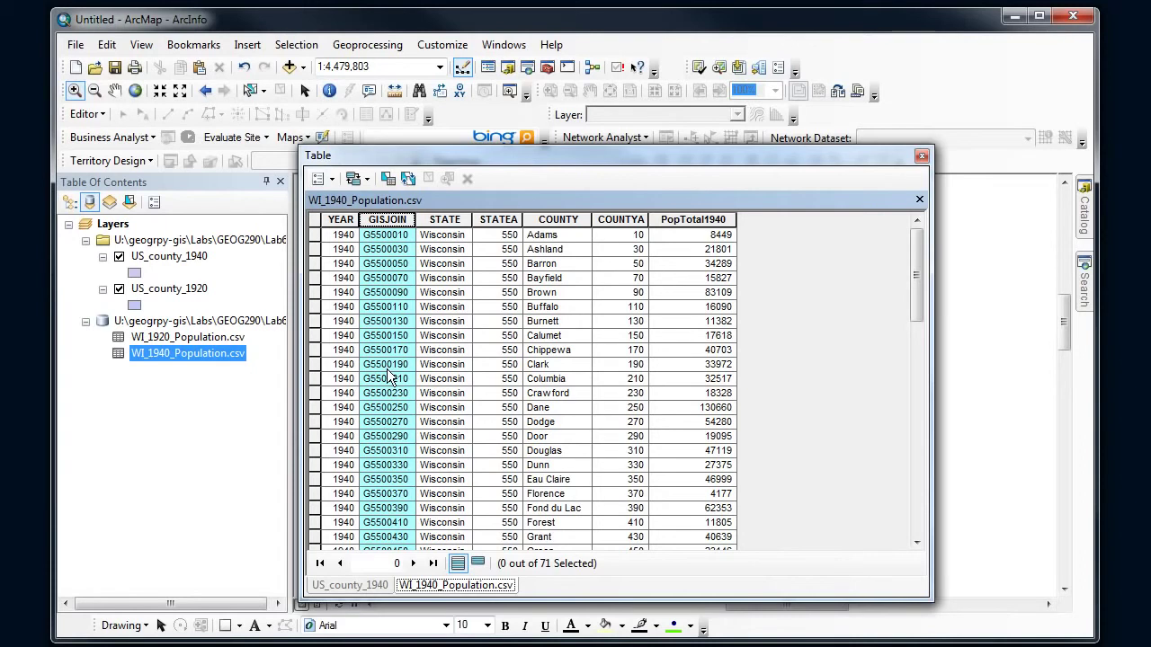
click(678, 215)
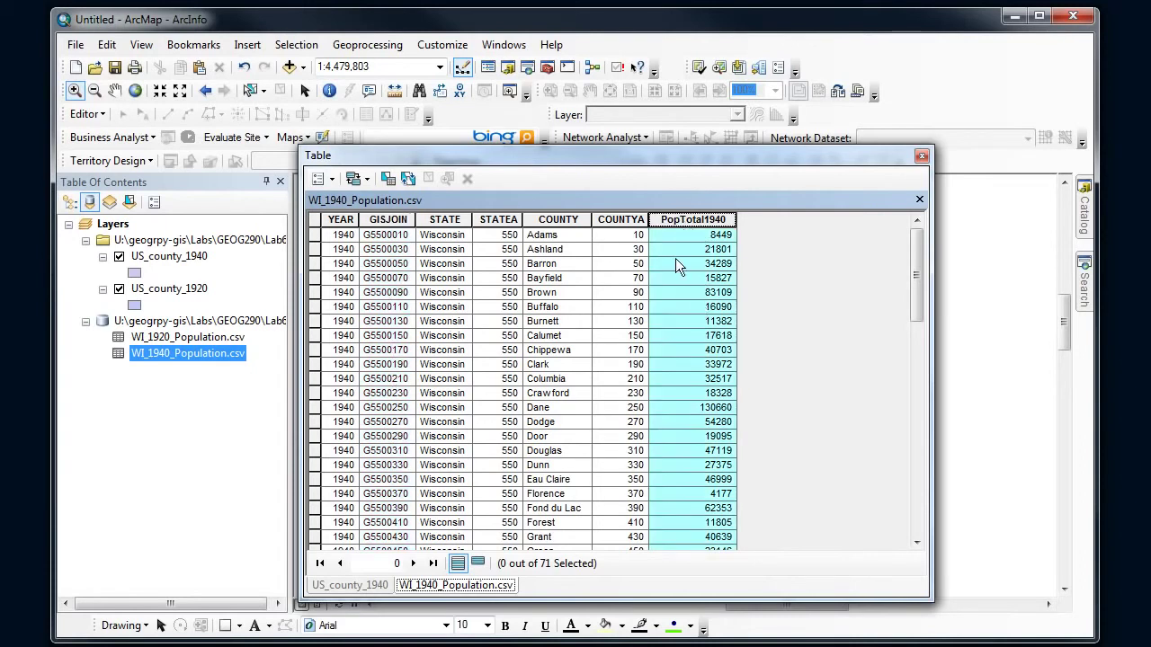
click(922, 158)
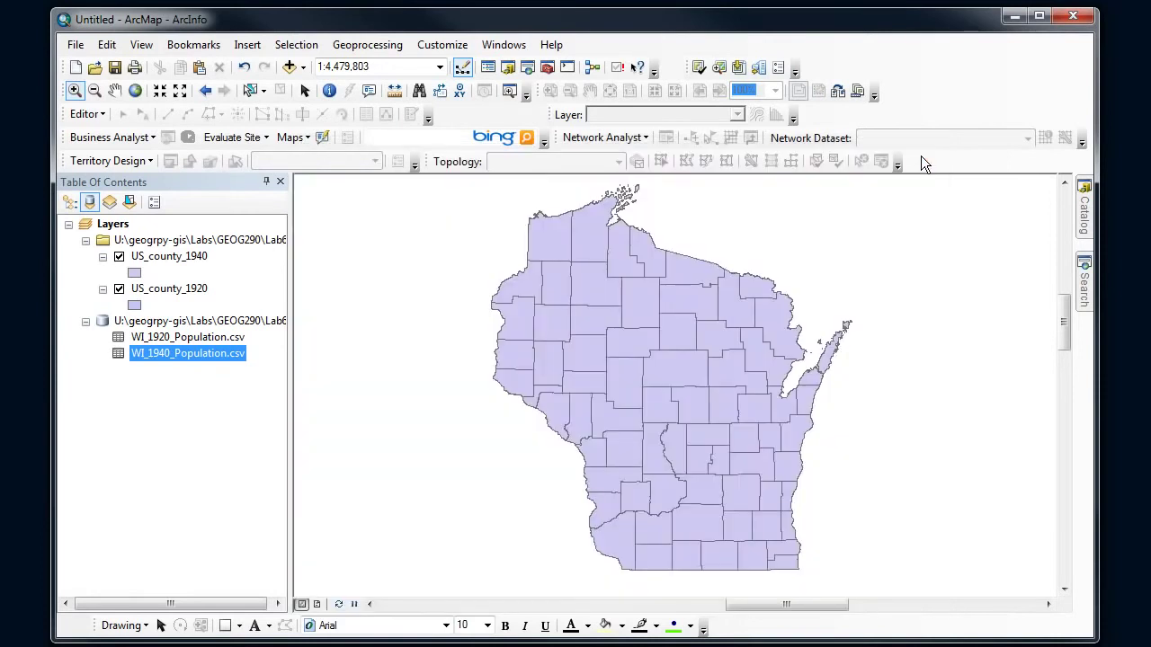
Step: Open the Join Data dialog for the US_county_1940 layer
right_click(187, 259)
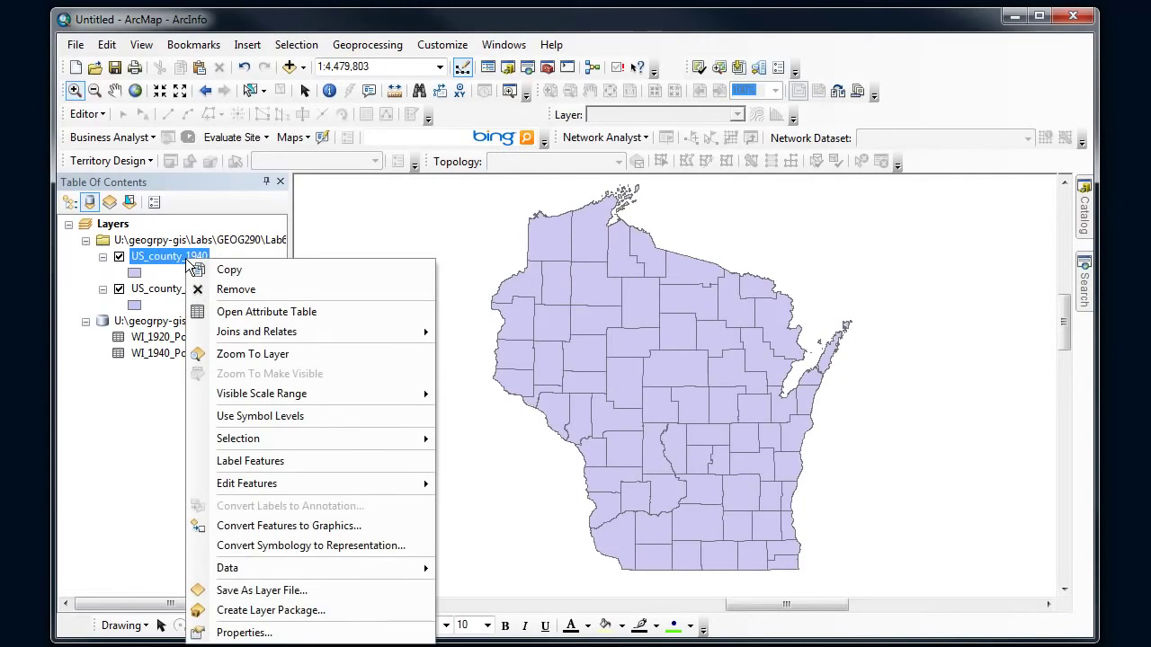
click(161, 355)
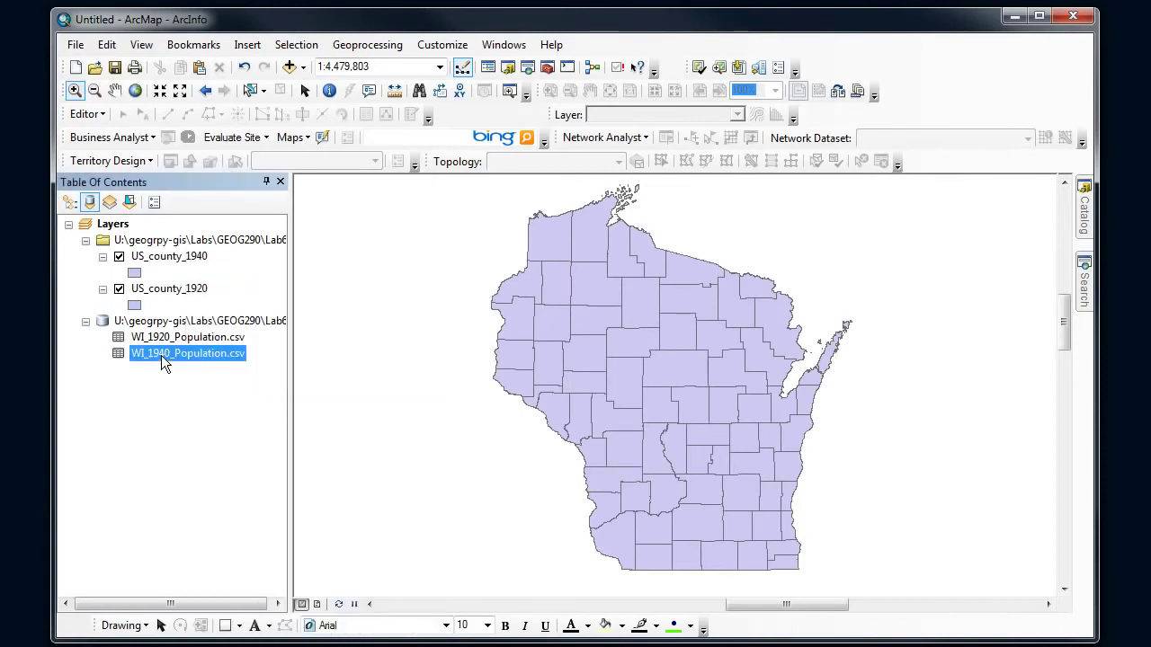
click(178, 259)
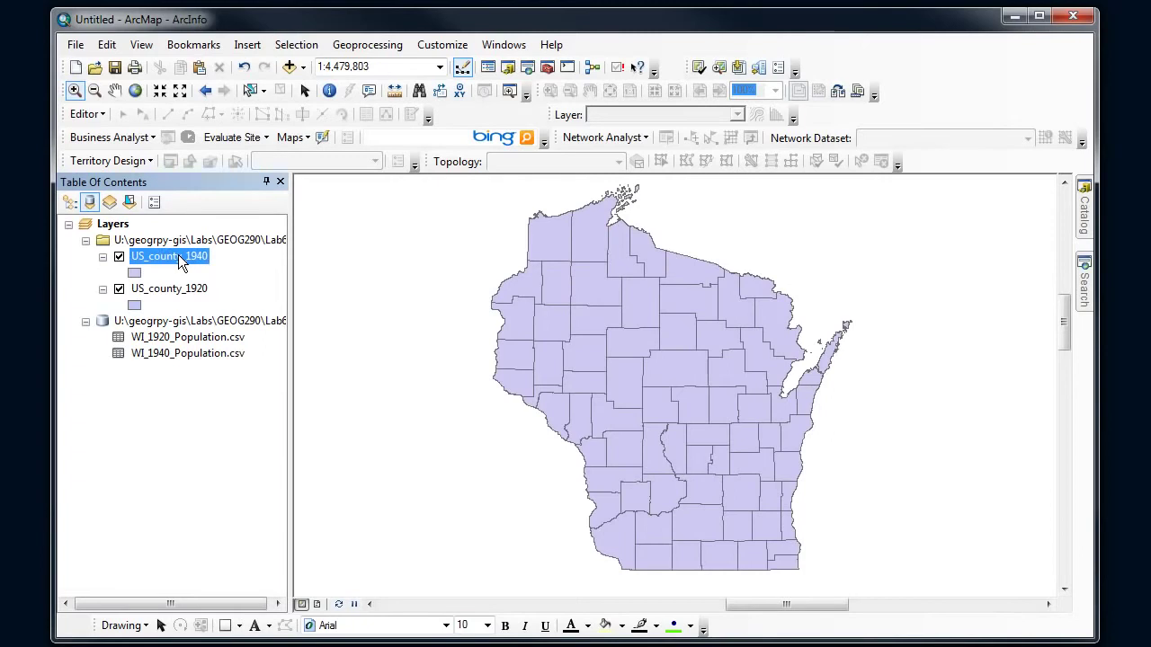
right_click(178, 255)
mouse_move(242, 331)
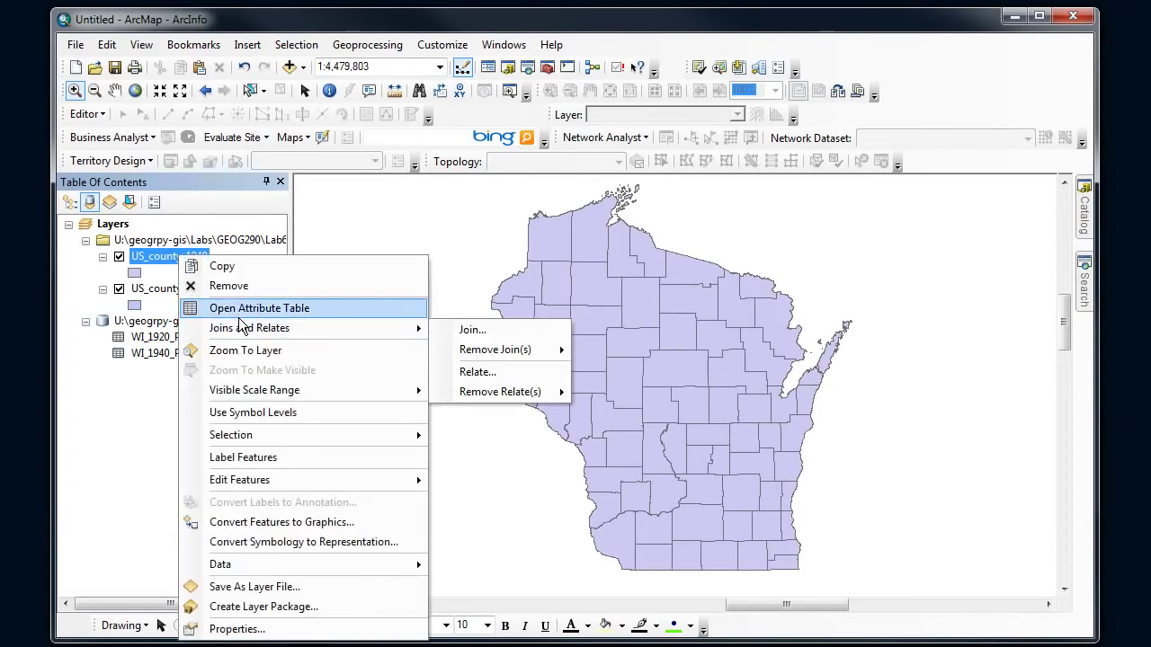
click(457, 329)
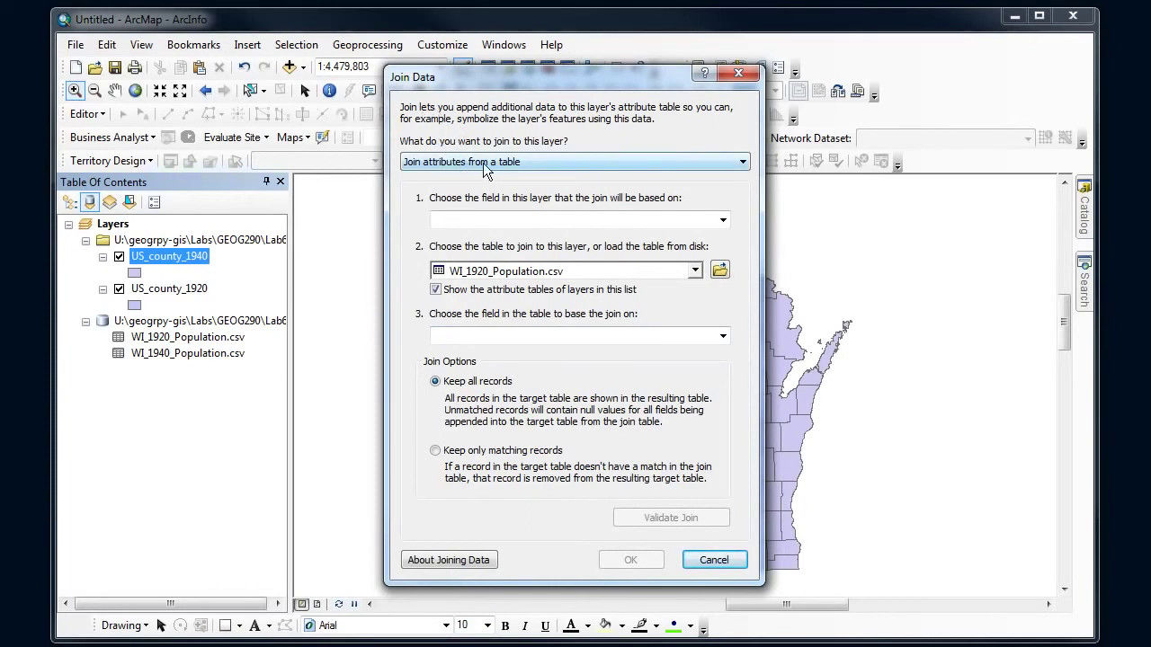
Step: Join attributes from WI_1940_Population.csv on GISJOIN in both tables, then validate the join
click(726, 162)
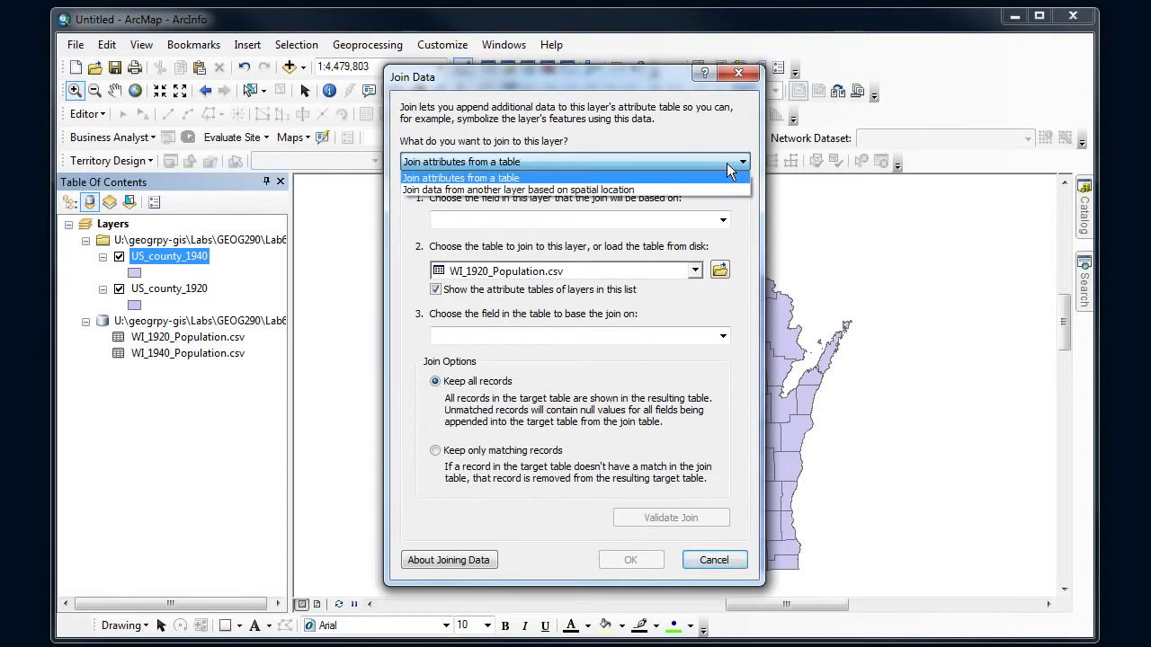
click(680, 179)
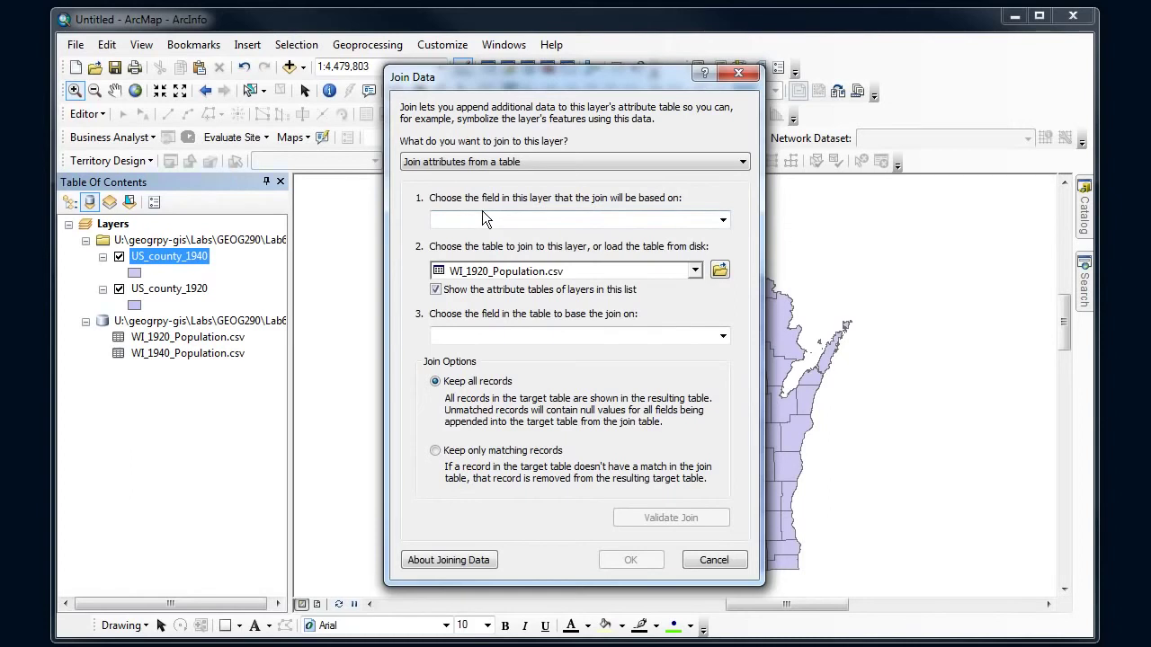
click(721, 221)
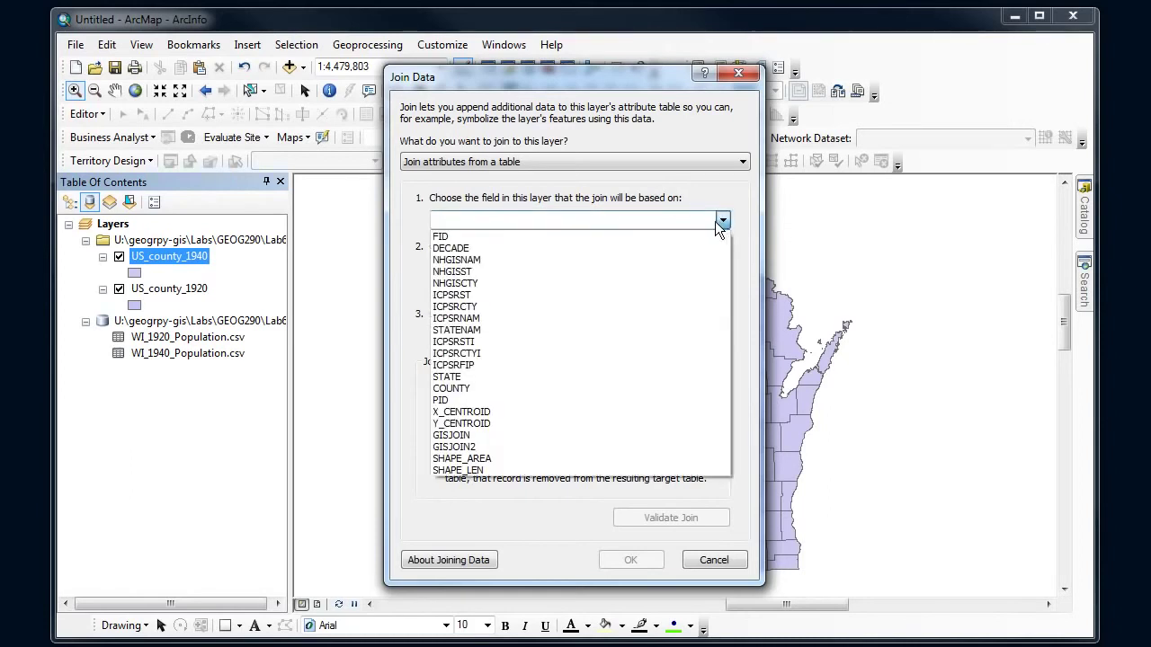
click(459, 436)
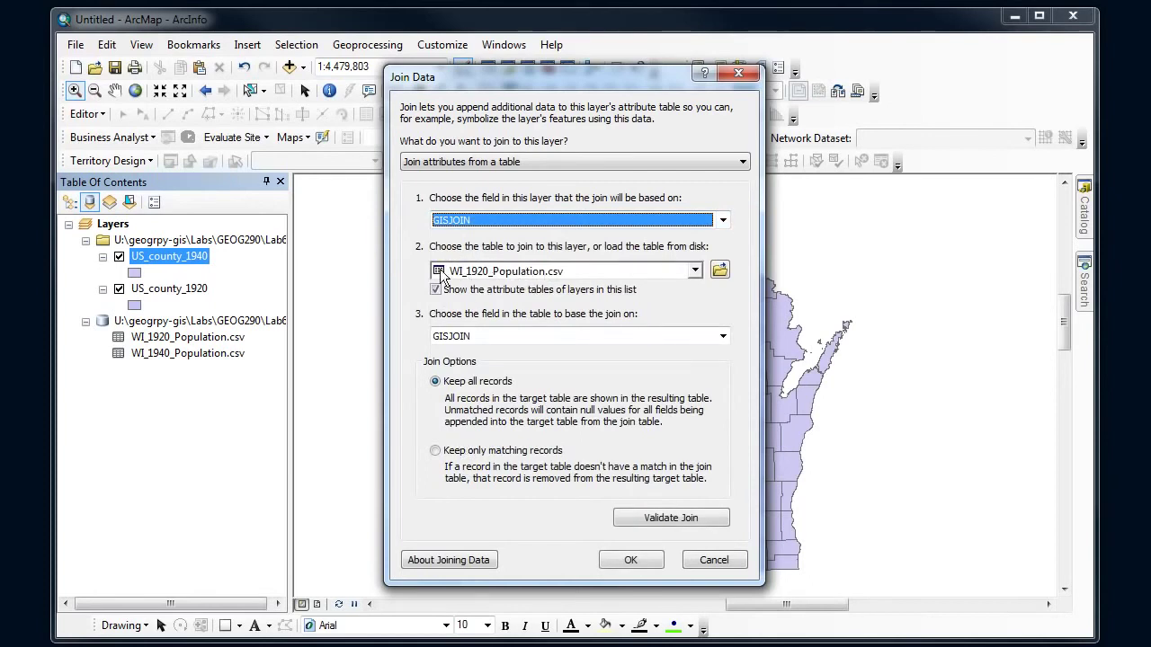
click(694, 271)
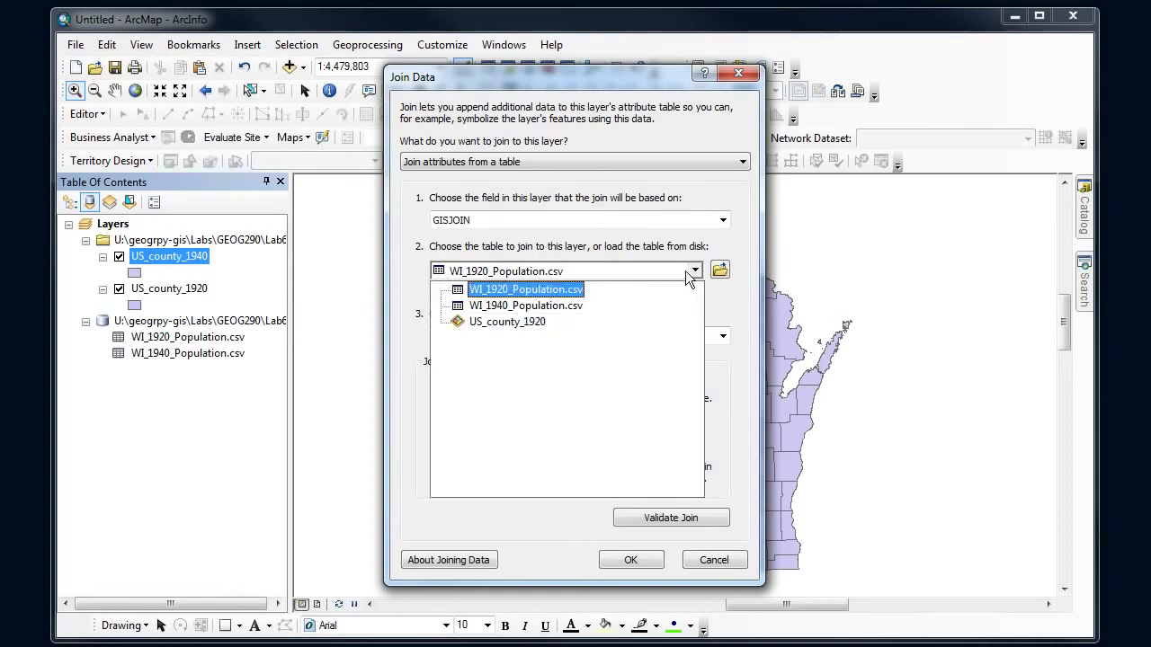
click(538, 307)
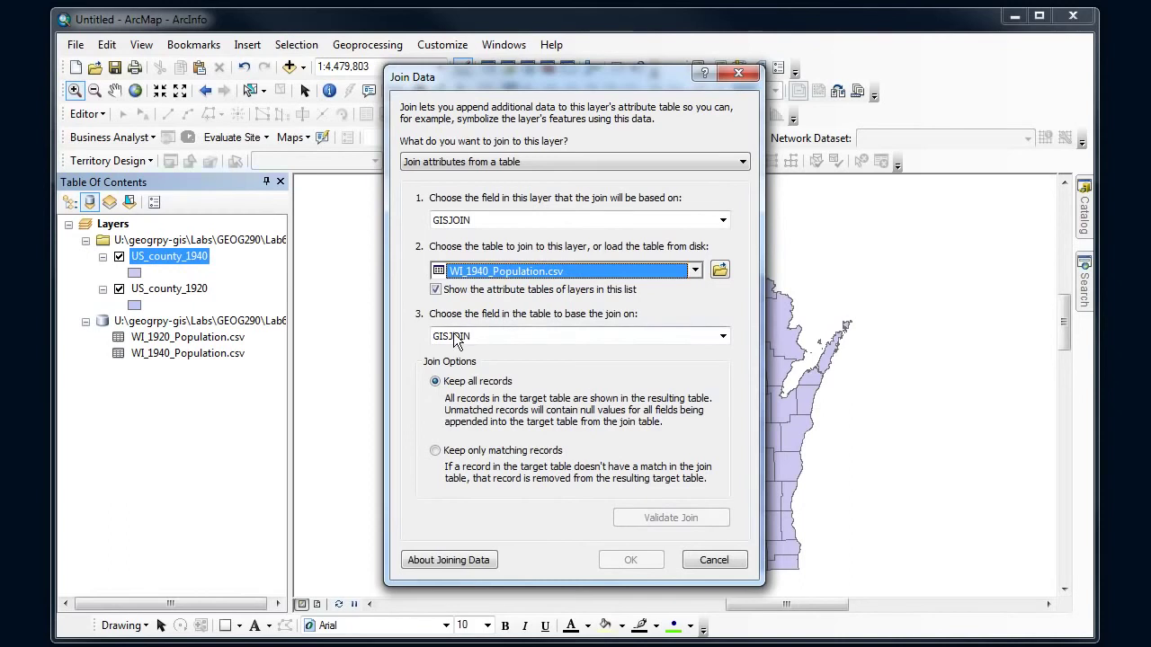
click(723, 338)
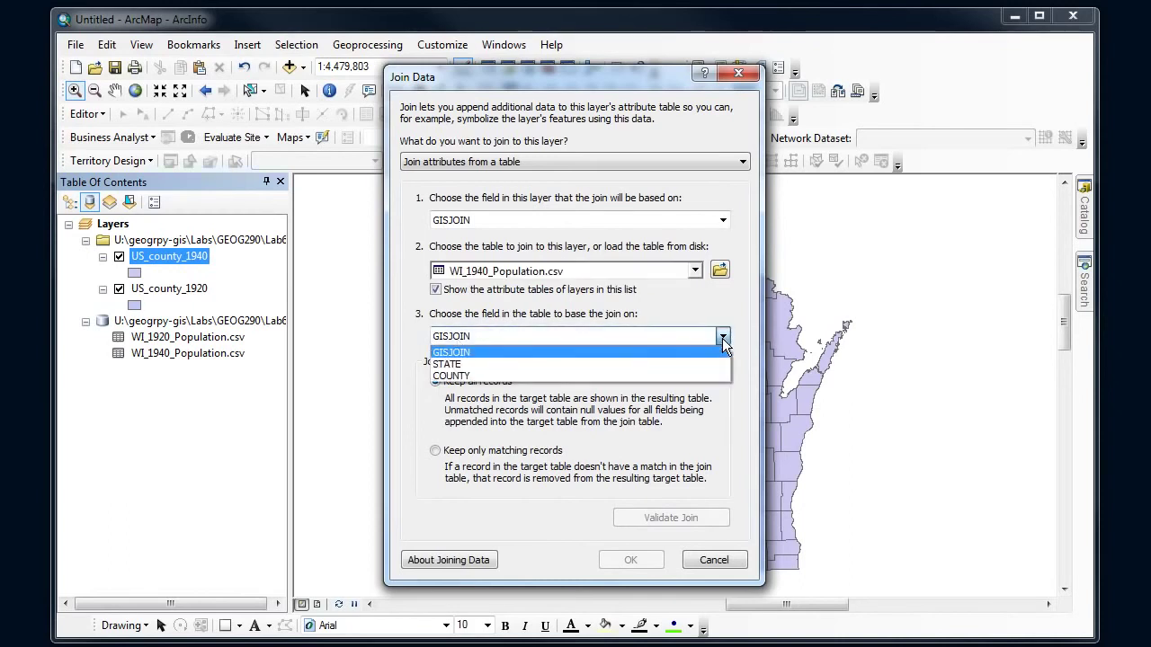
click(482, 350)
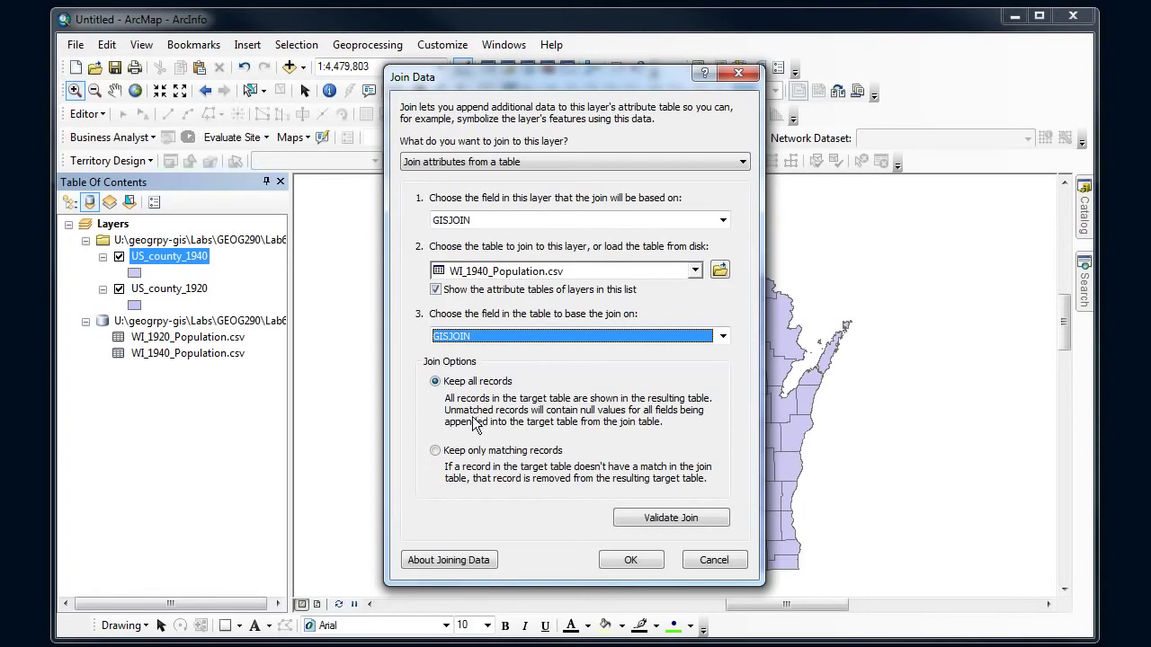
click(650, 516)
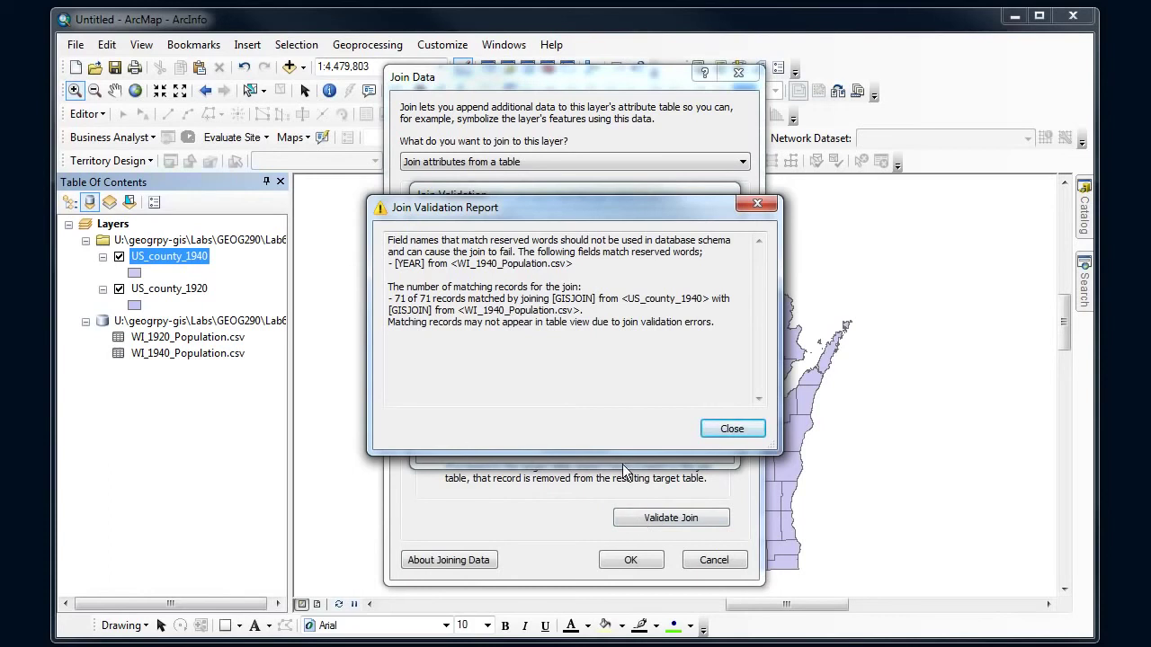
Step: Close the report showing 71 of 71 matching records and apply the join
drag(598, 210, 595, 256)
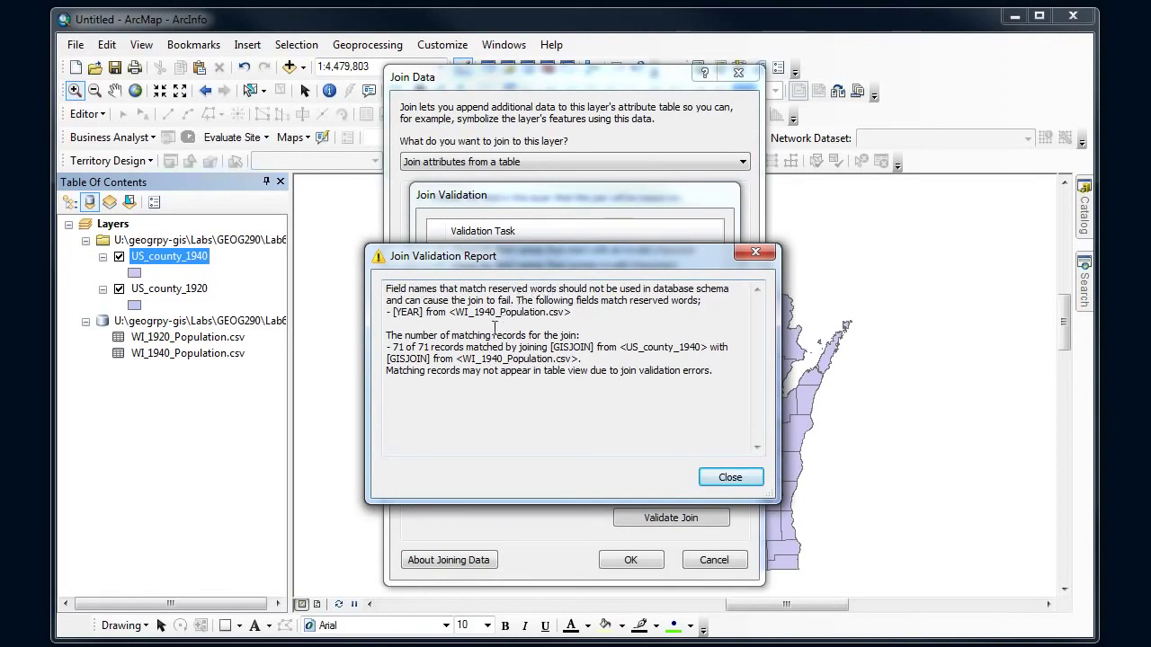
click(724, 478)
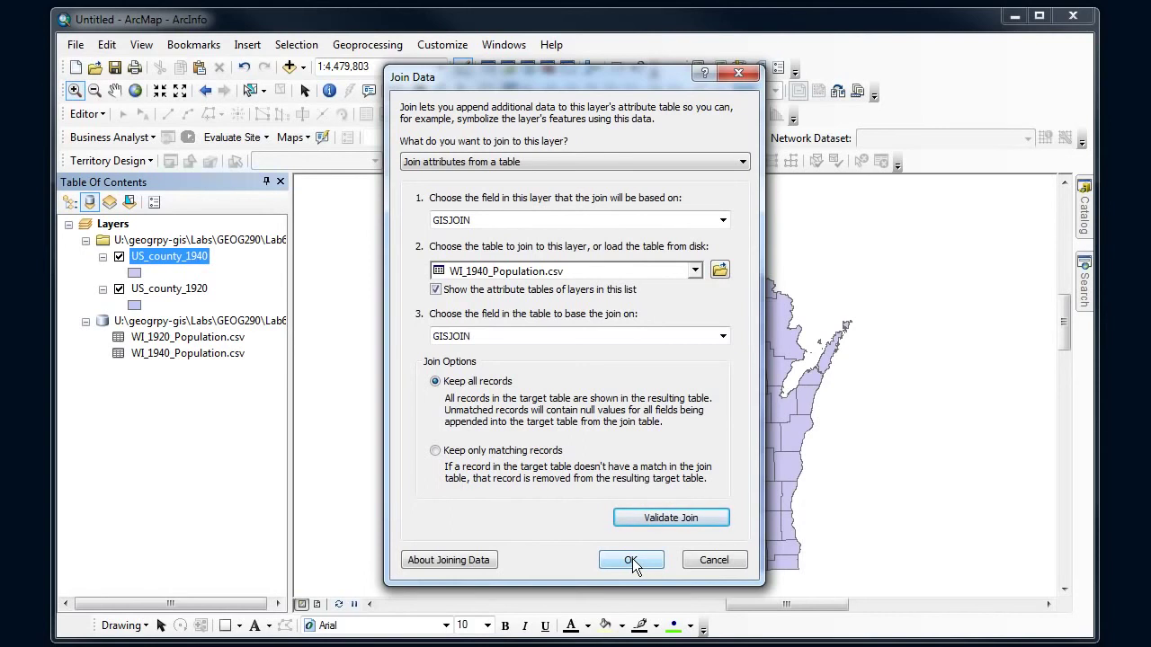
click(632, 561)
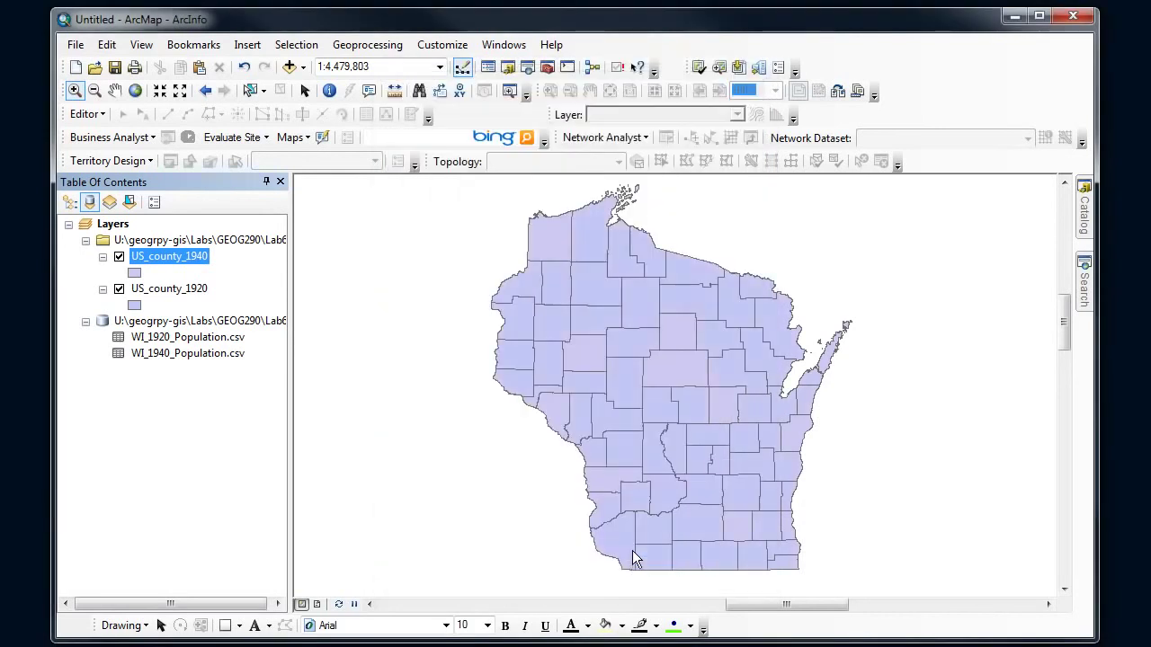
right_click(193, 262)
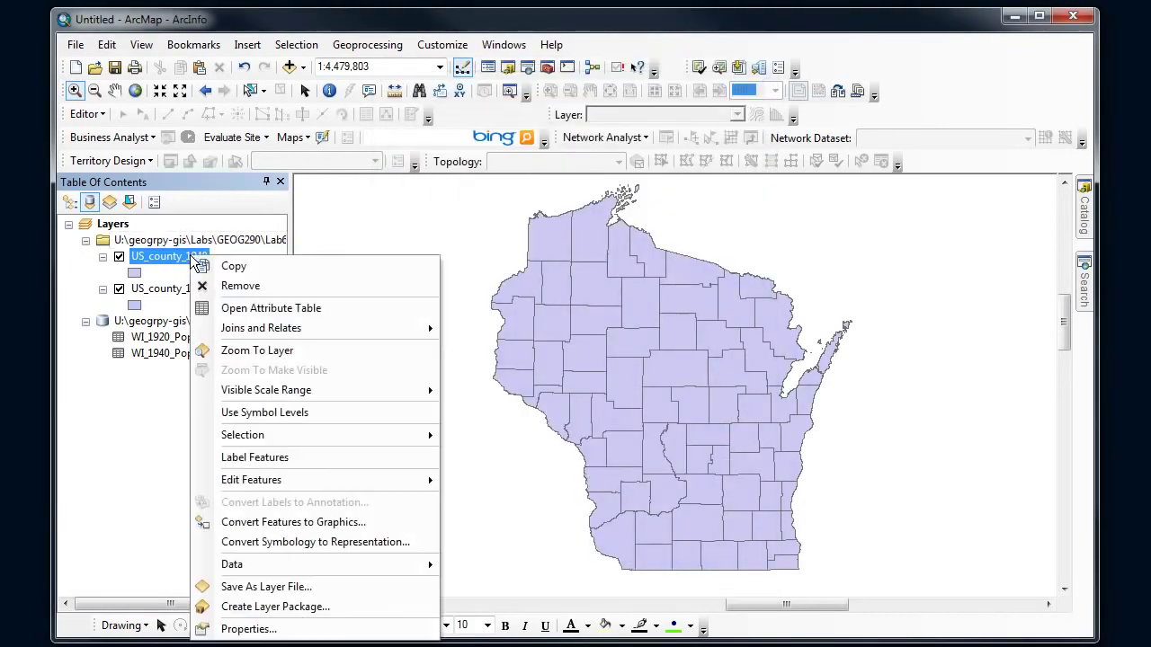
click(247, 305)
drag(392, 159, 365, 157)
drag(400, 533, 804, 547)
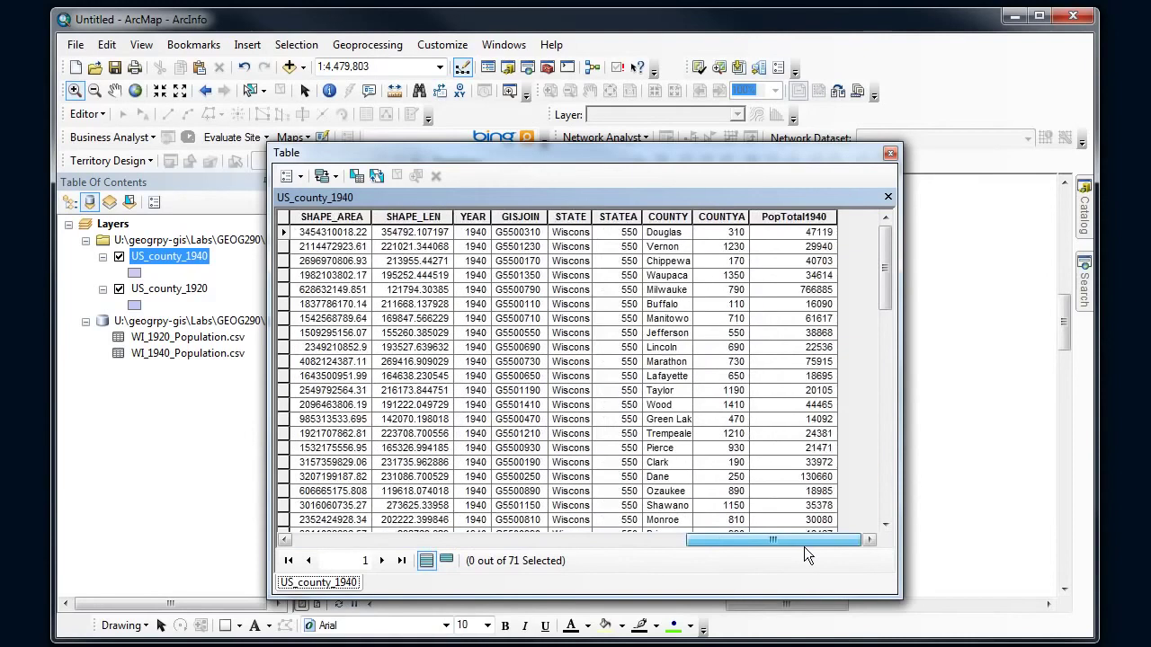
click(629, 216)
click(669, 217)
click(724, 217)
click(789, 218)
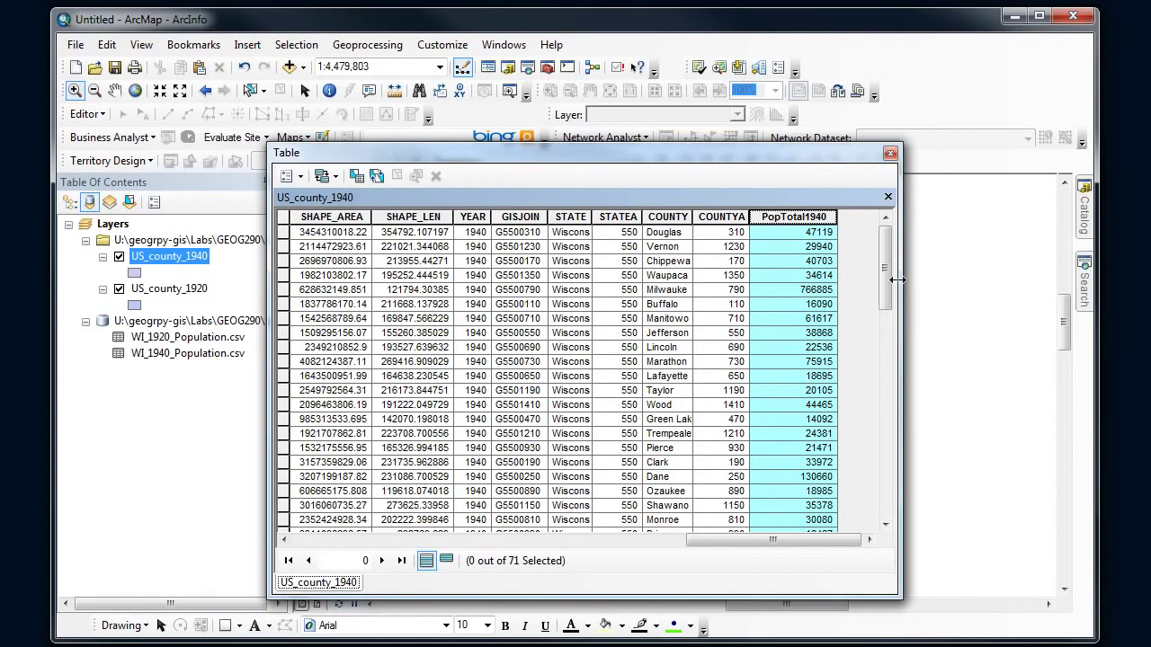
mouse_move(883, 252)
mouse_down()
mouse_move(873, 340)
mouse_move(882, 482)
mouse_move(885, 241)
mouse_up()
click(889, 153)
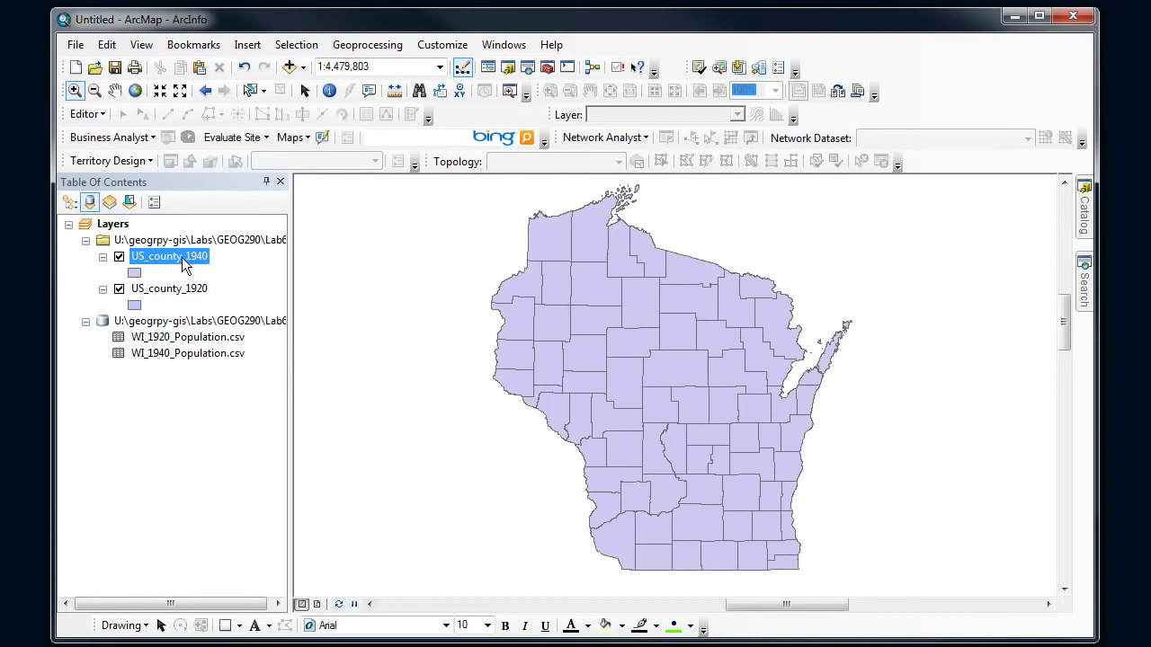
Step: Symbolize US_county_1940 with five-class Natural Breaks graduated colors on PopTotal1940, and display the layer
right_click(182, 260)
click(261, 631)
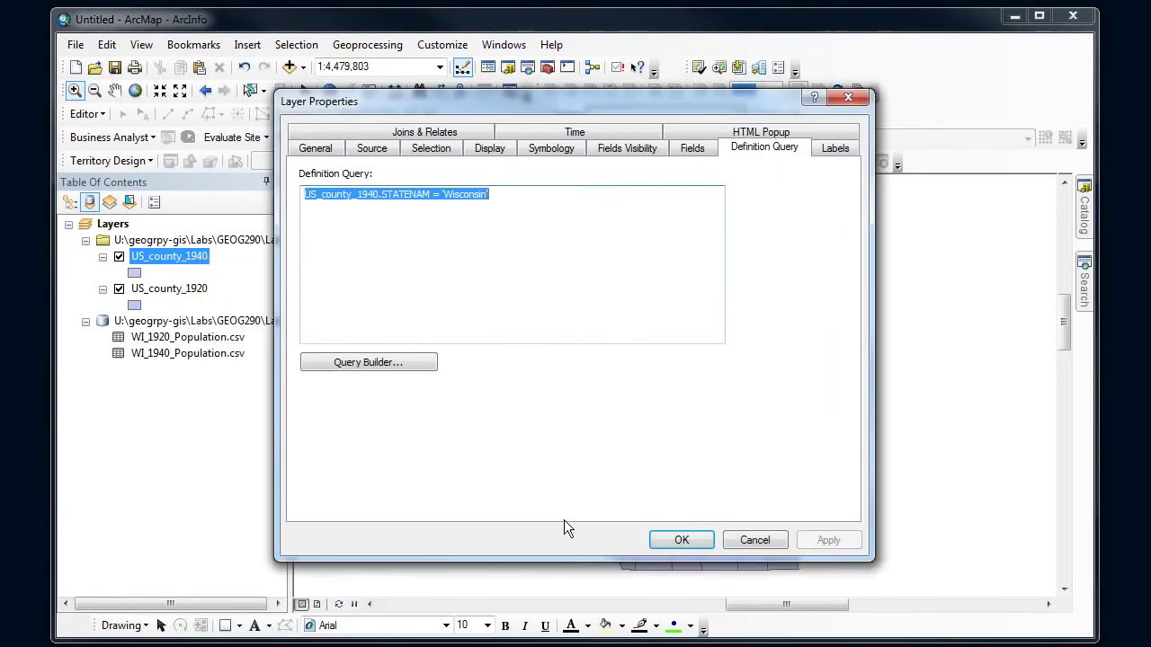
click(561, 147)
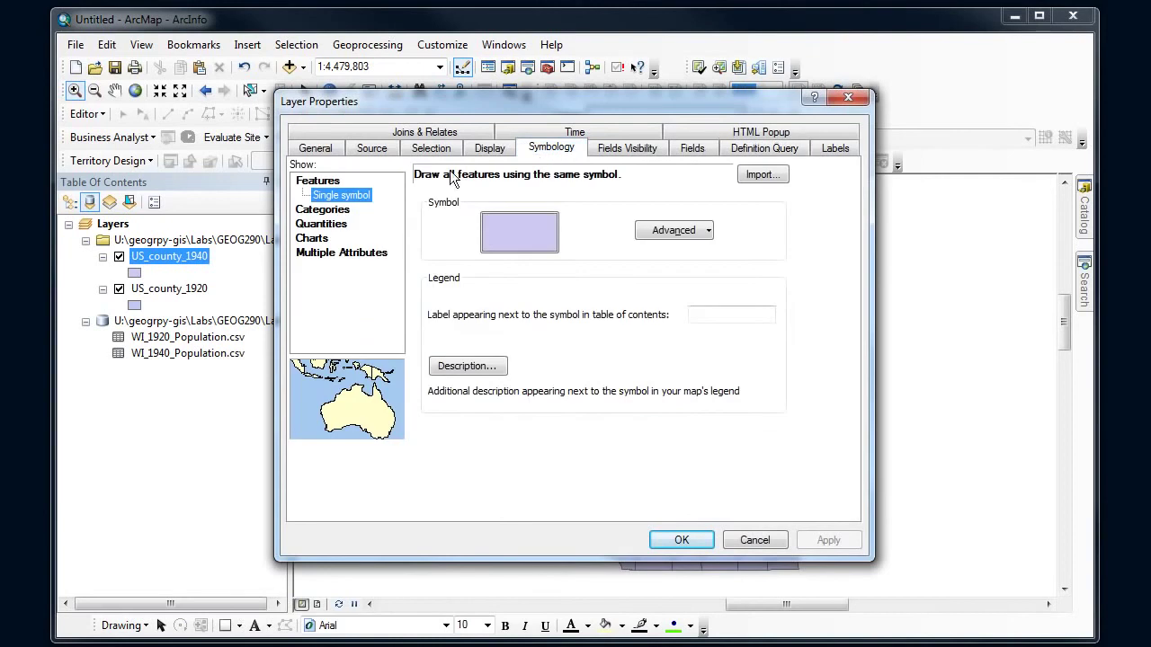
click(324, 212)
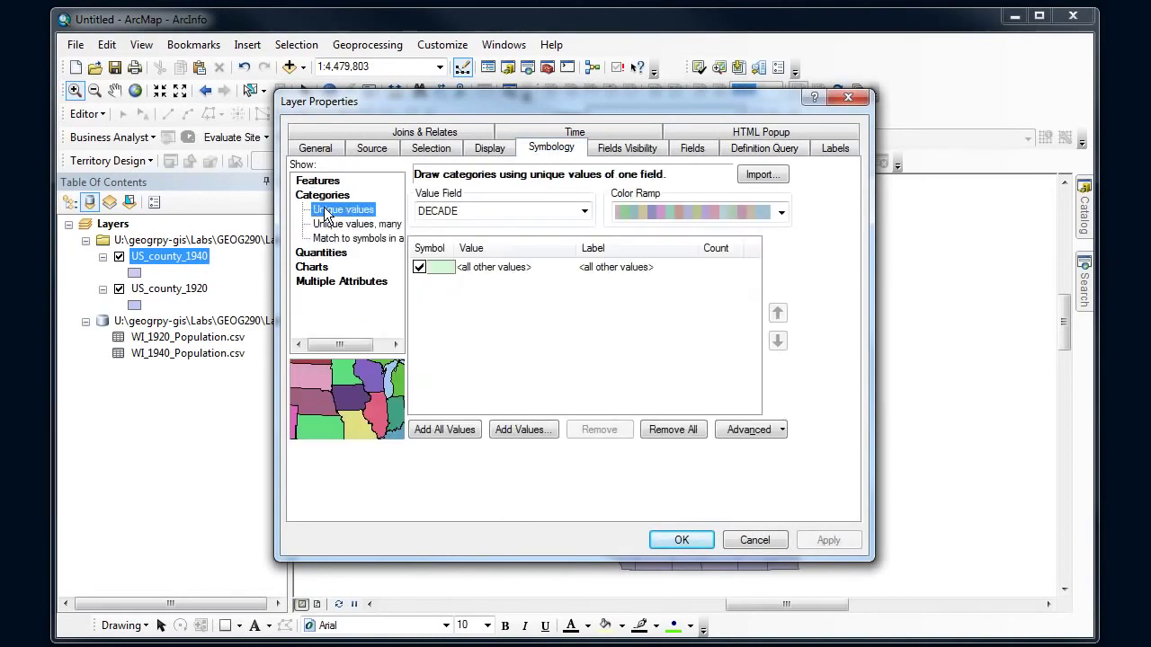
click(334, 253)
click(593, 211)
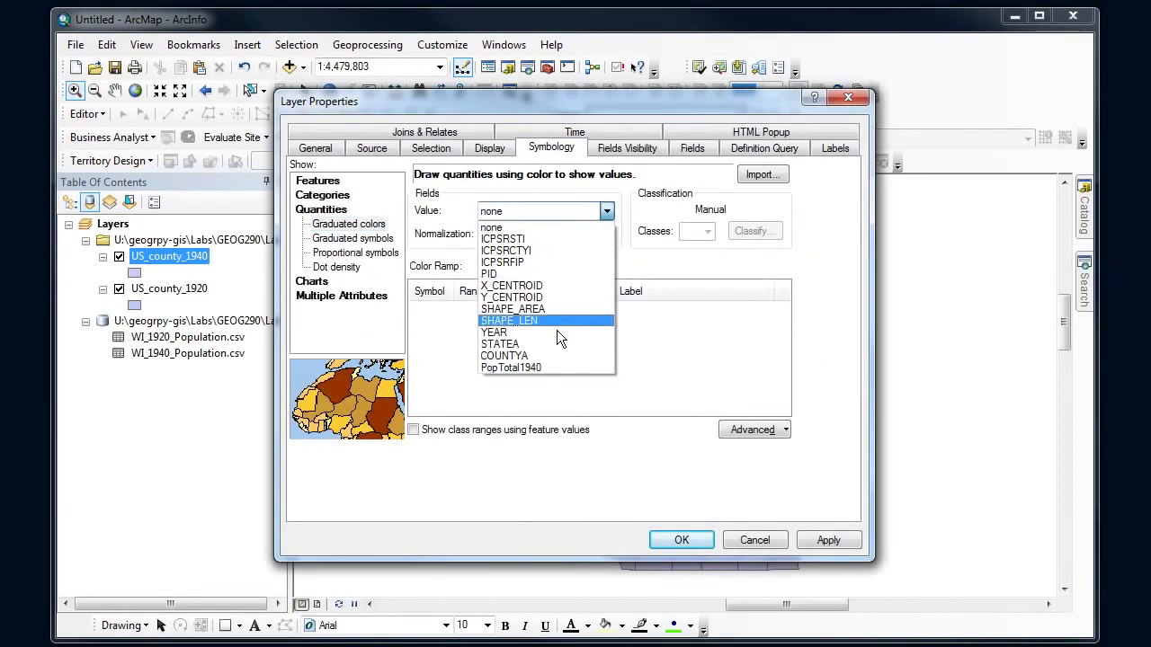
click(532, 366)
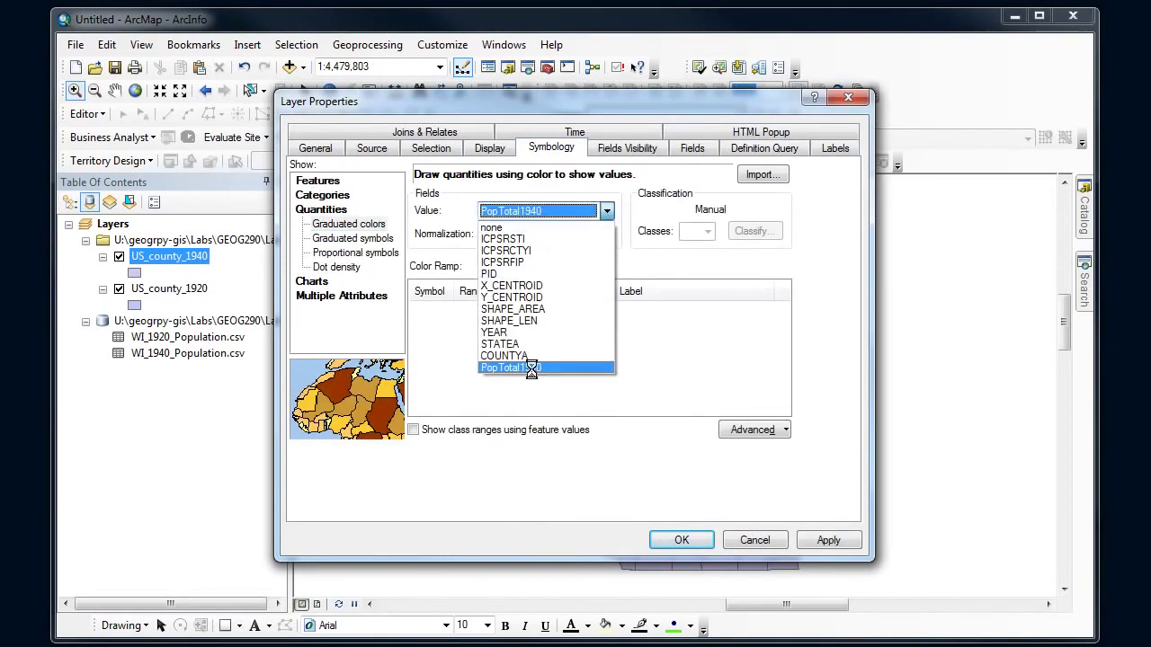
click(820, 547)
click(689, 542)
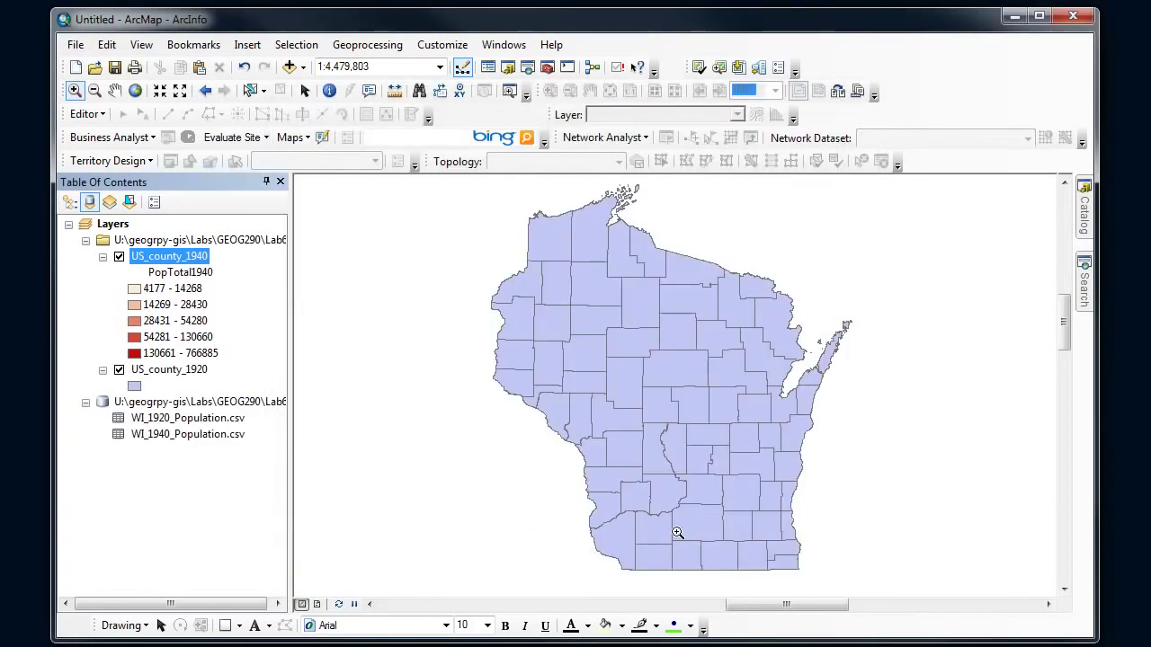
click(118, 257)
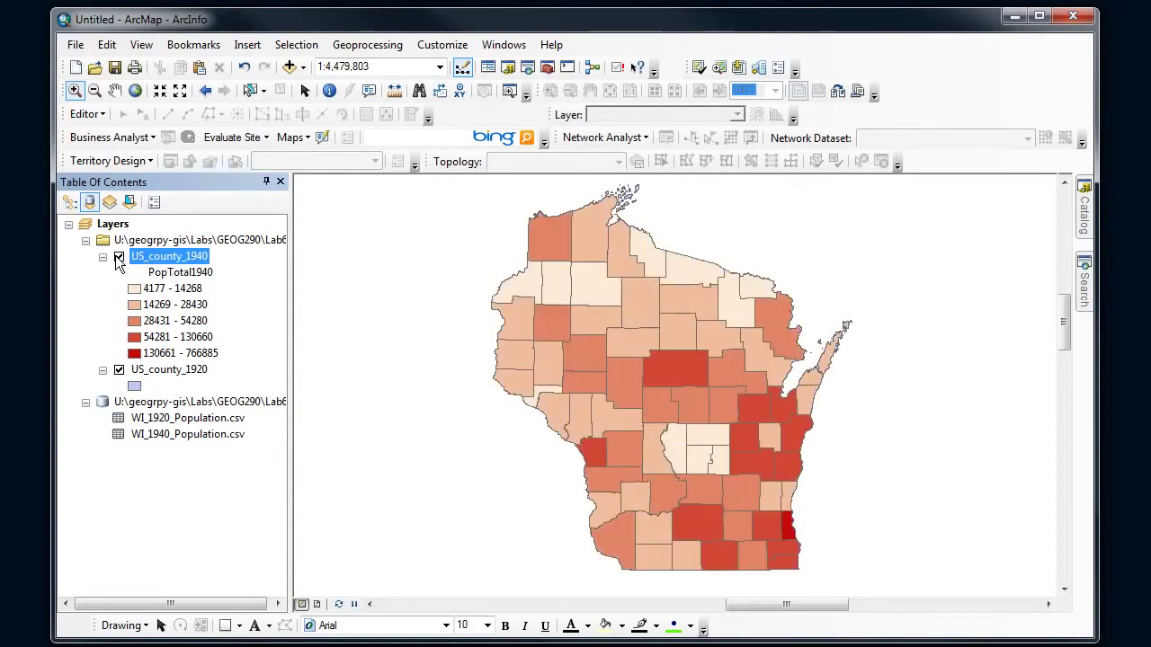